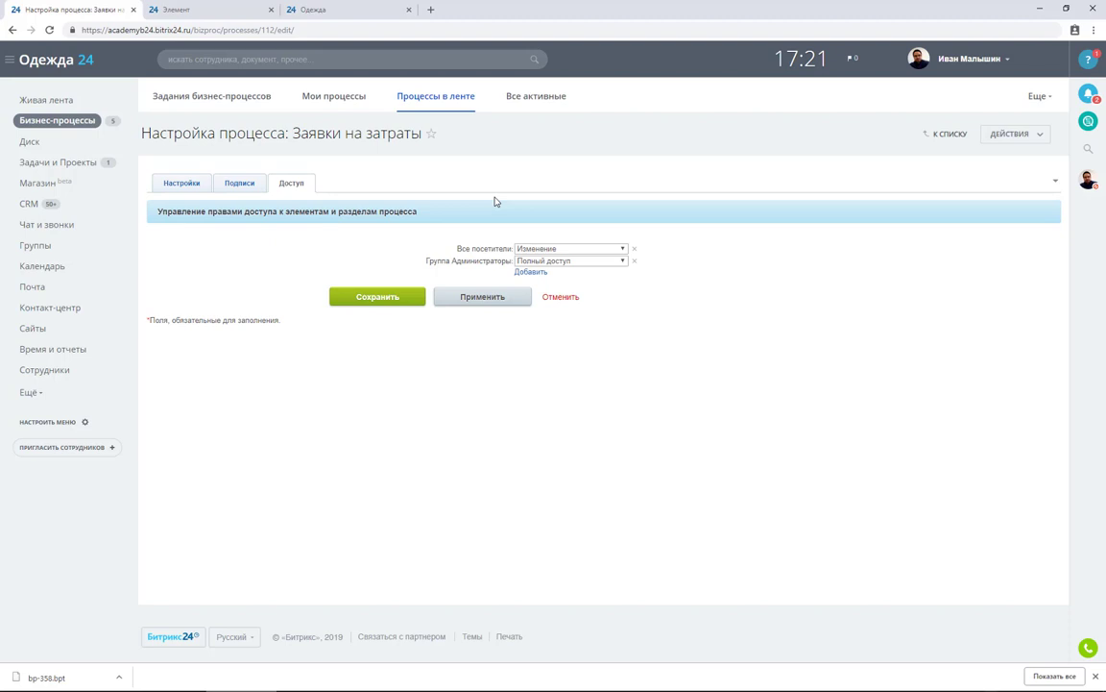
Set the access level of Все посетители to Добавление for the Заявки на затраты process.
left_click(529, 249)
left_click(592, 268)
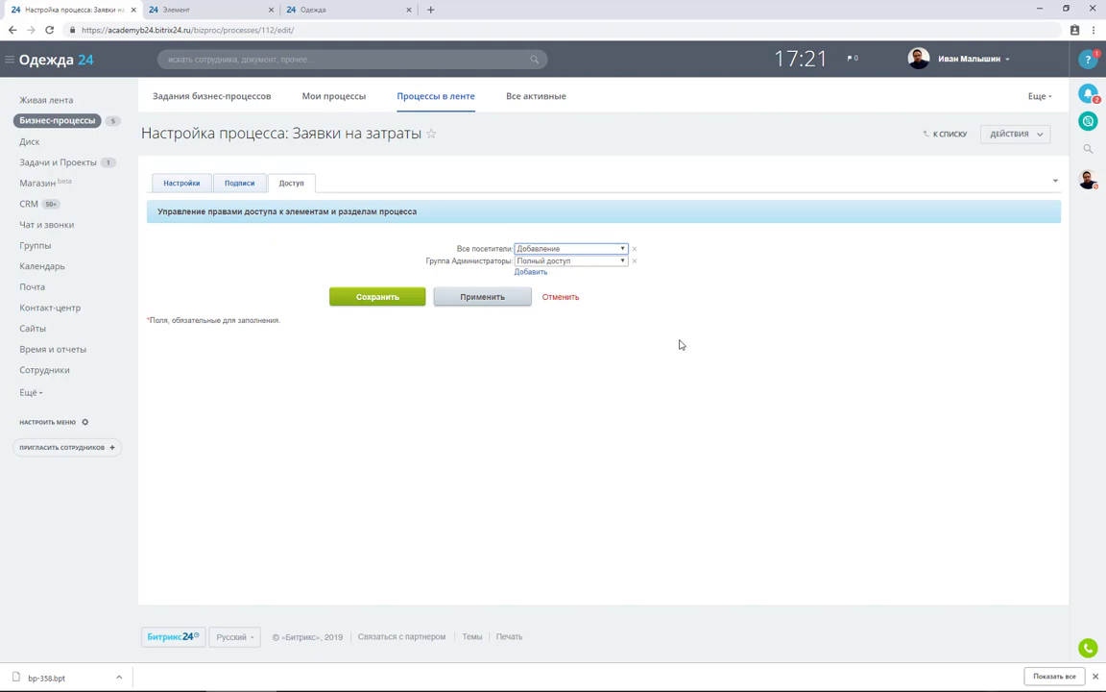
Add the chief accountant from the Бухгалтерия department to the access list and set that employee's level to Чтение.
left_click(528, 272)
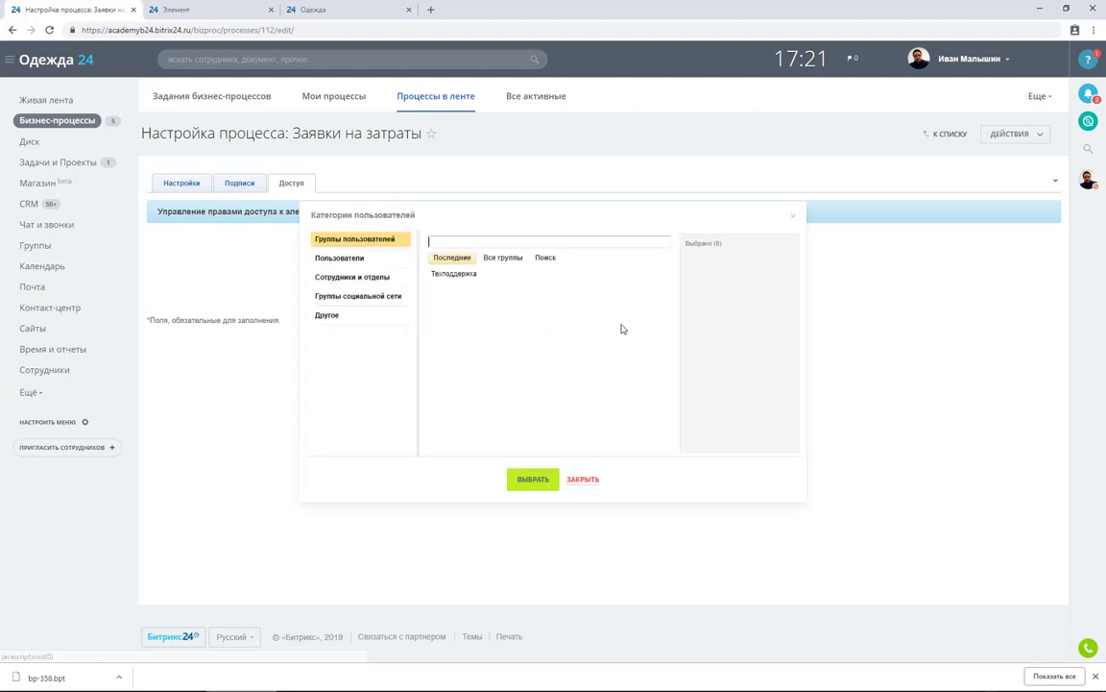
left_click(331, 317)
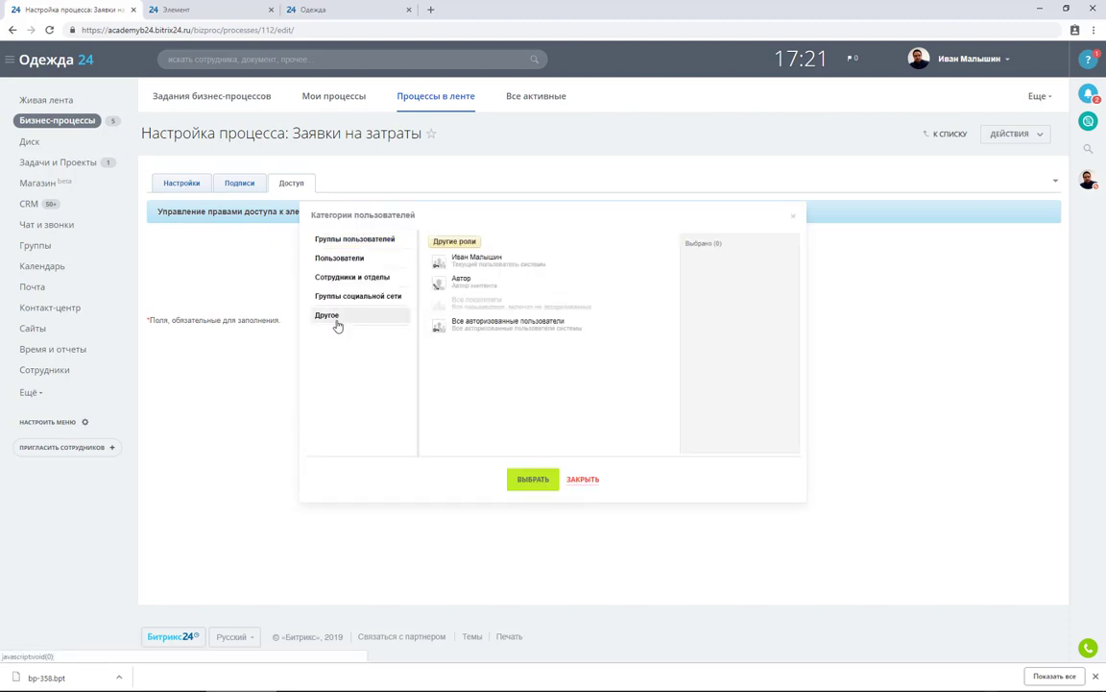
left_click(379, 278)
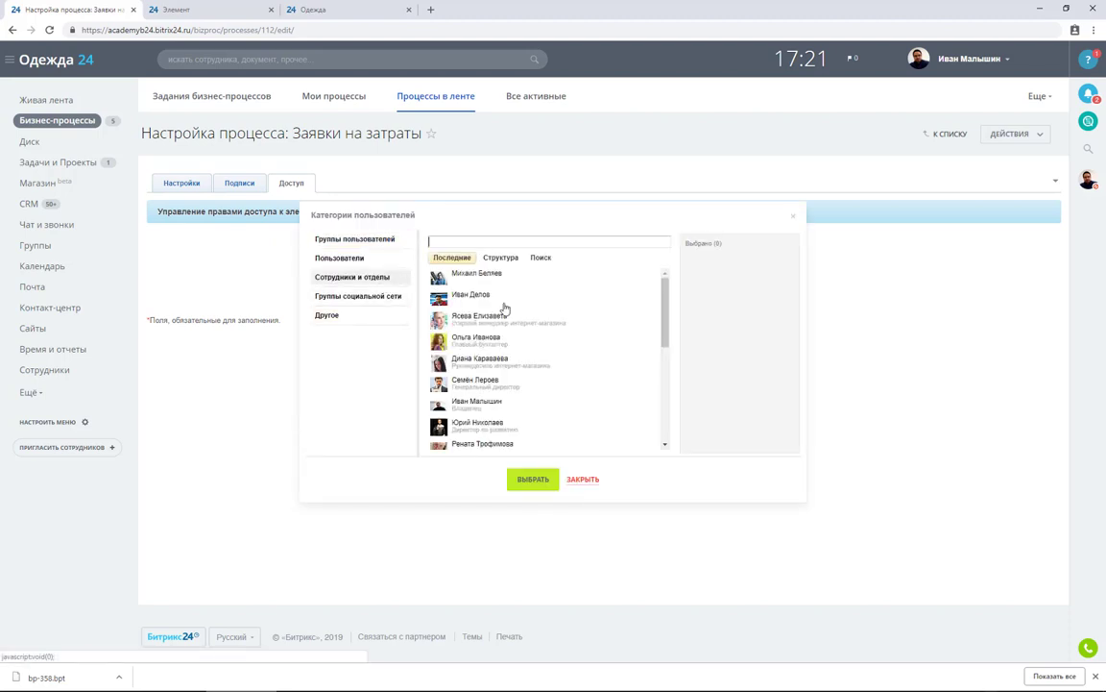
left_click(501, 257)
left_click_drag(665, 288, 668, 312)
left_click(443, 320)
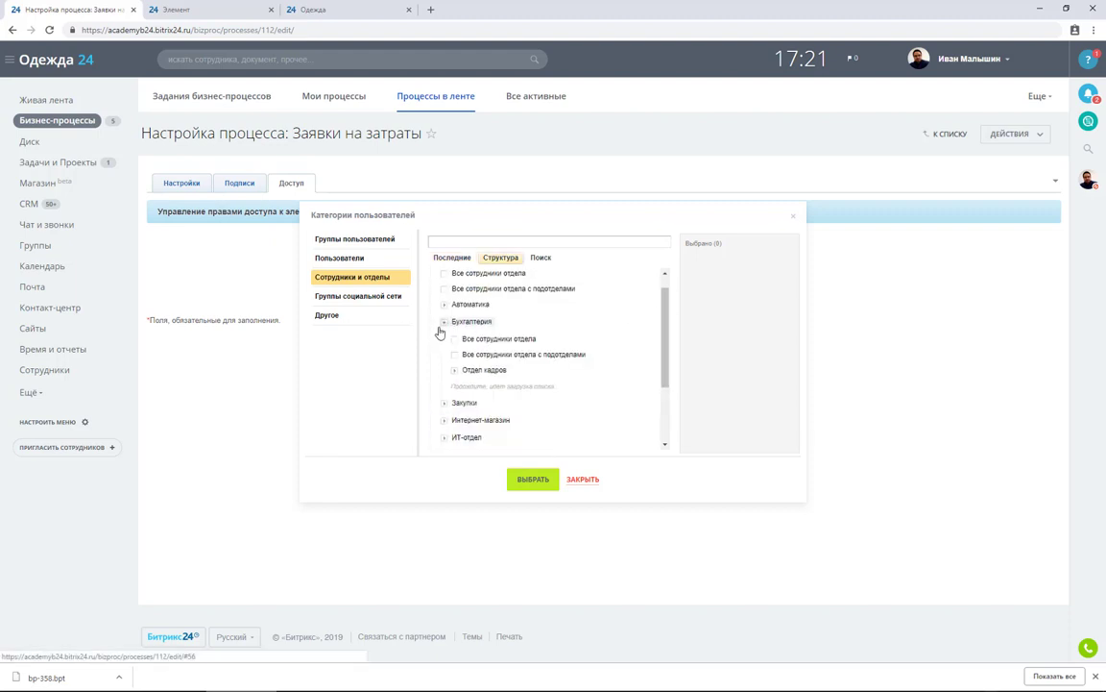
scroll(547, 361, "down", 1)
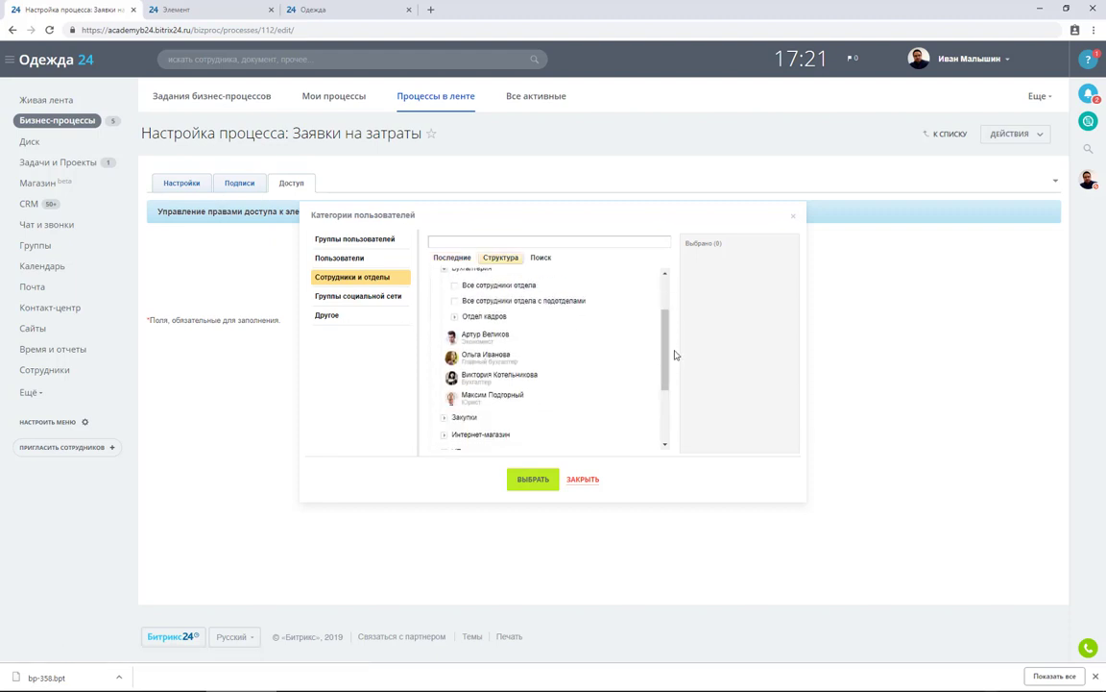
left_click(504, 366)
left_click(530, 481)
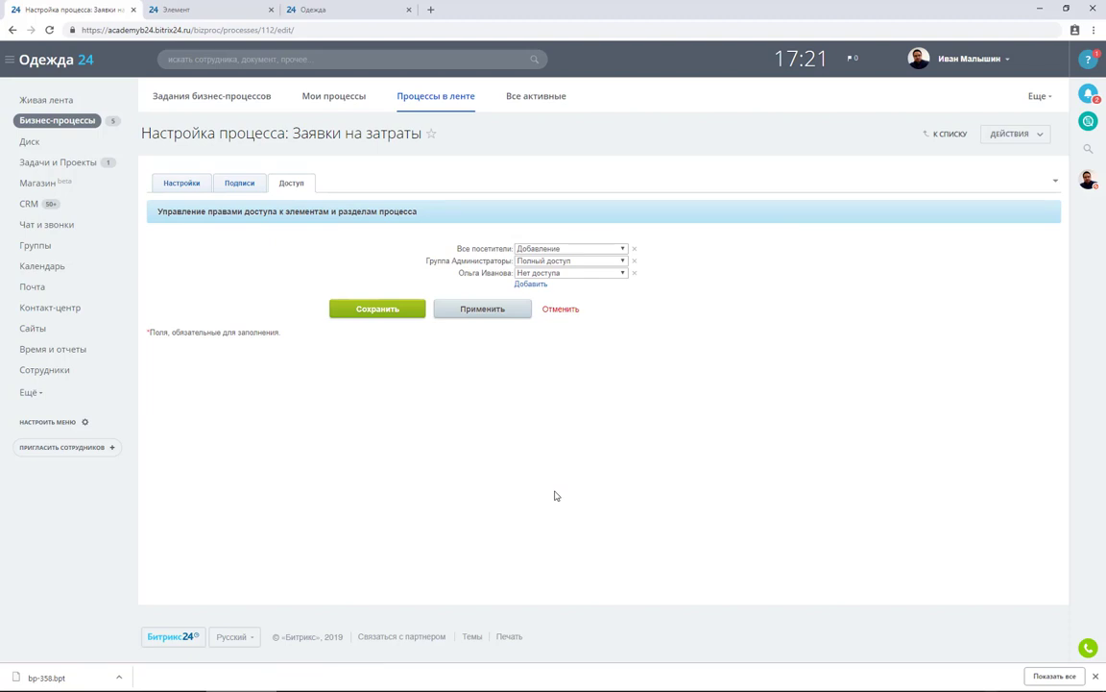
left_click(552, 273)
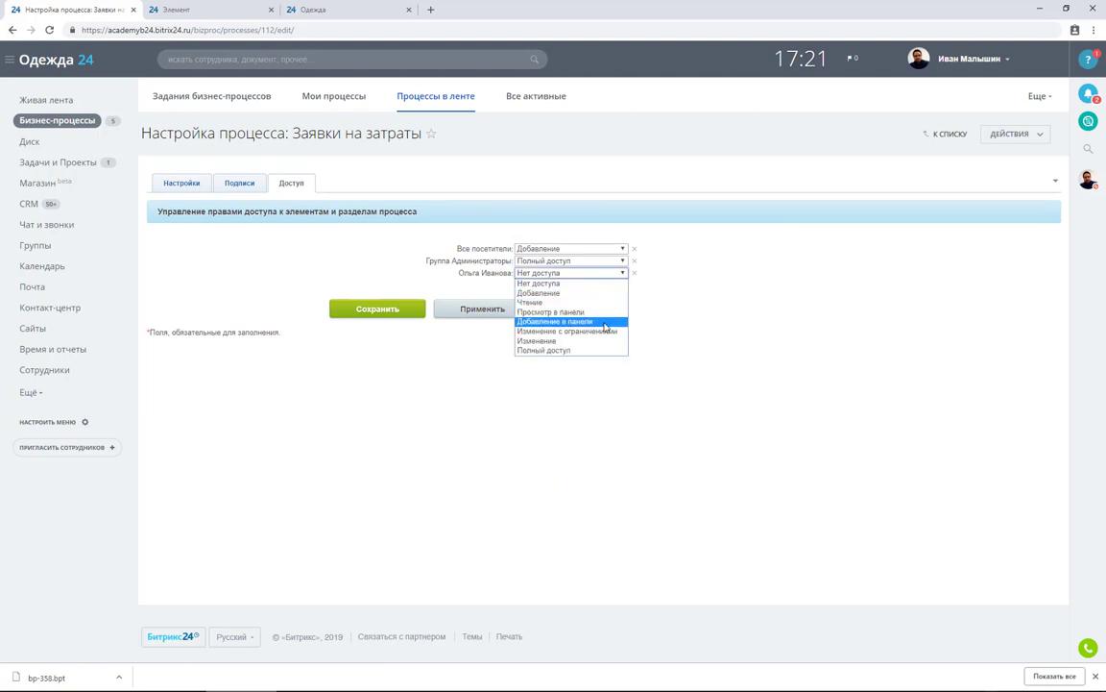
left_click(538, 302)
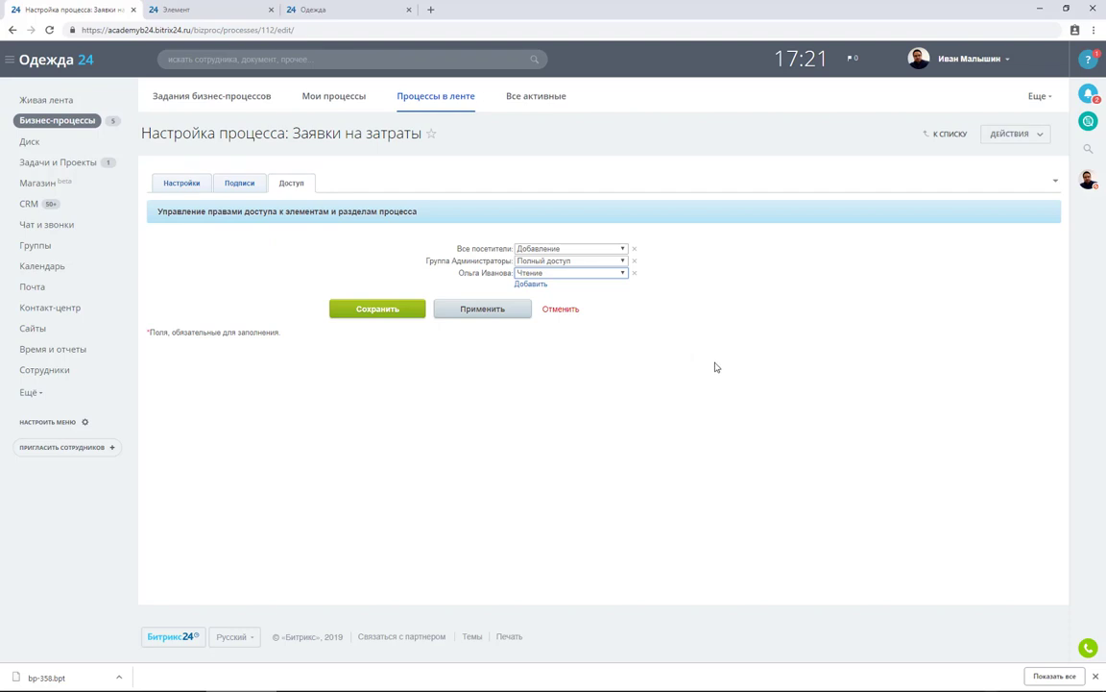
Add the current system user to the access list with the Чтение level and save the process settings.
left_click(531, 284)
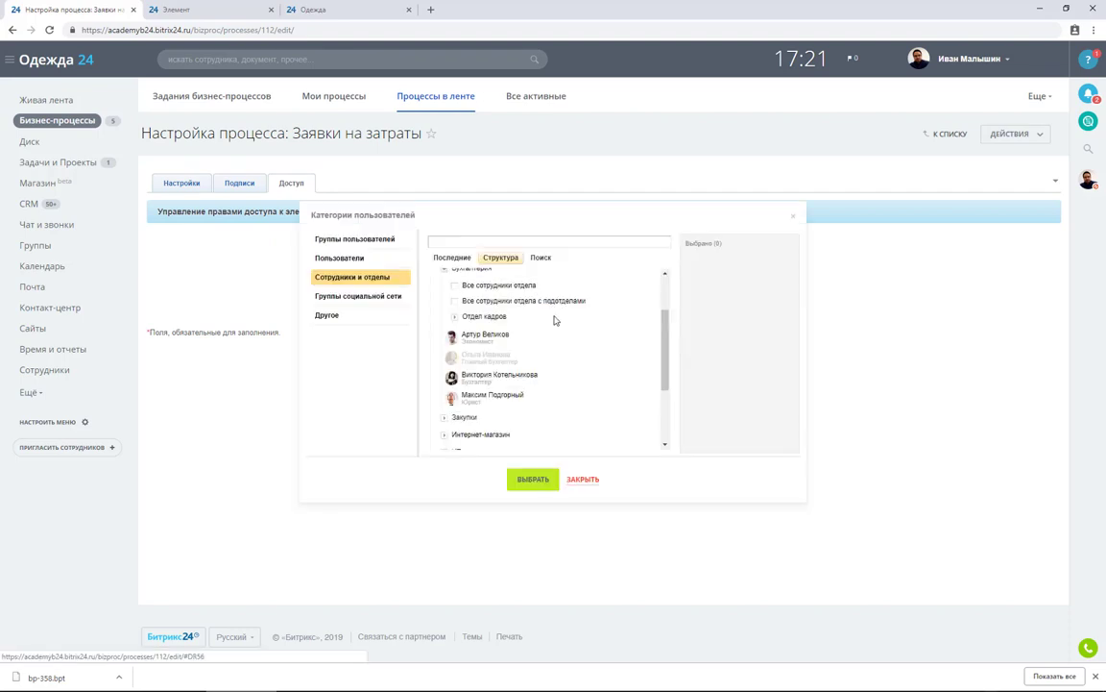
left_click(362, 257)
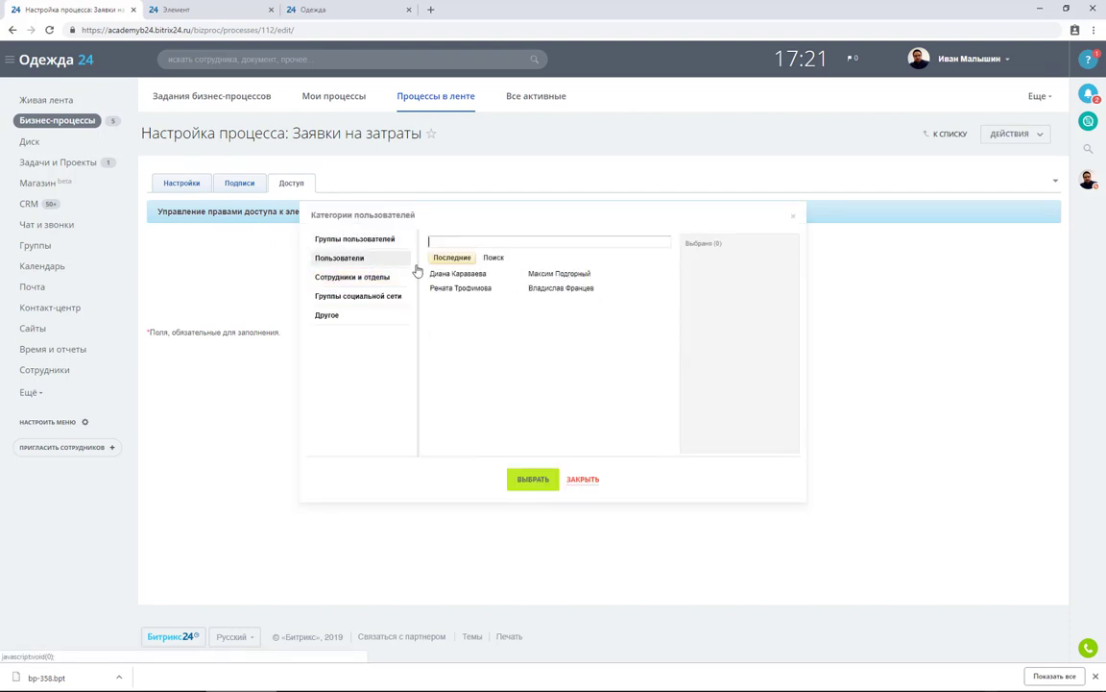
left_click(341, 317)
left_click(346, 298)
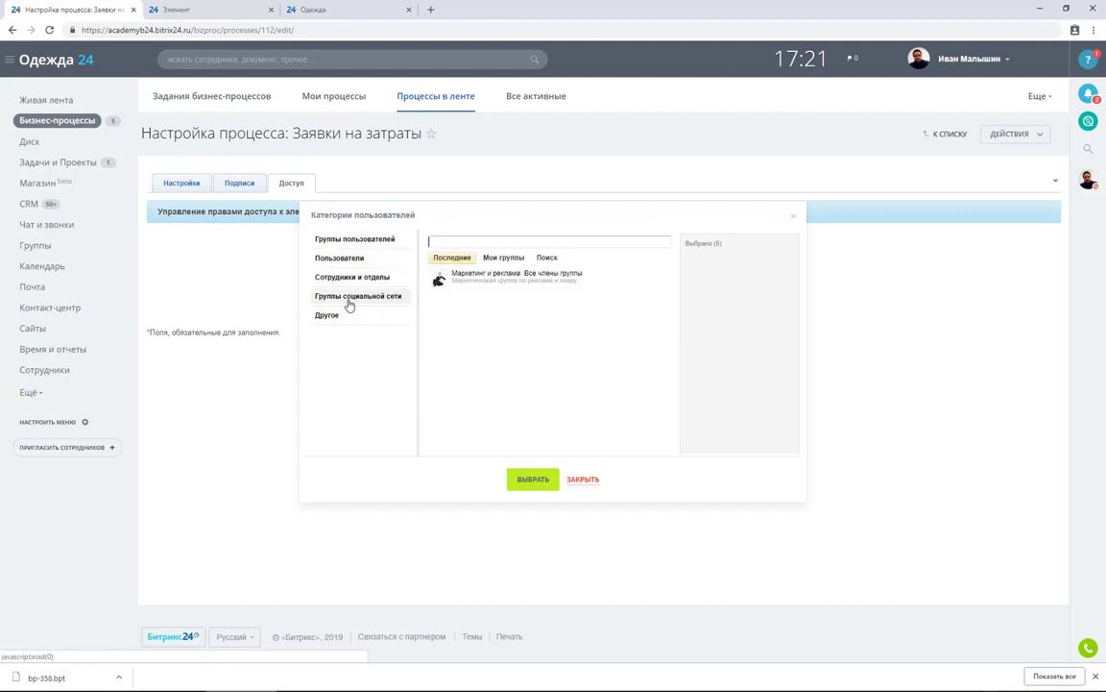
left_click(346, 316)
left_click(485, 262)
left_click(549, 477)
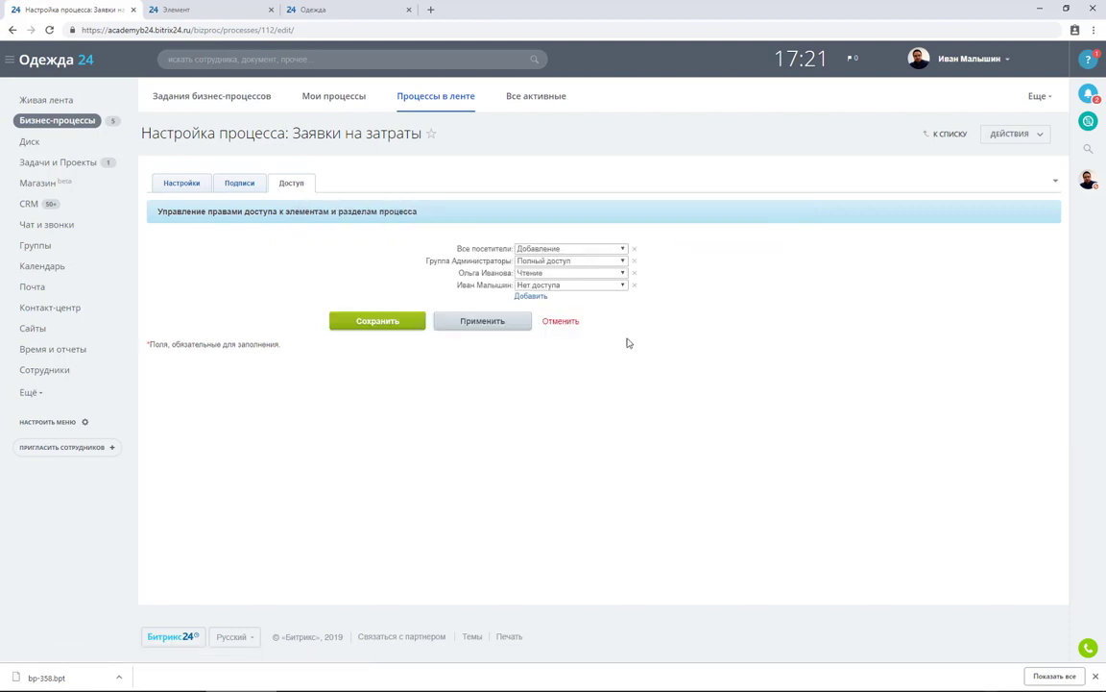
left_click(579, 285)
left_click(534, 314)
left_click(394, 321)
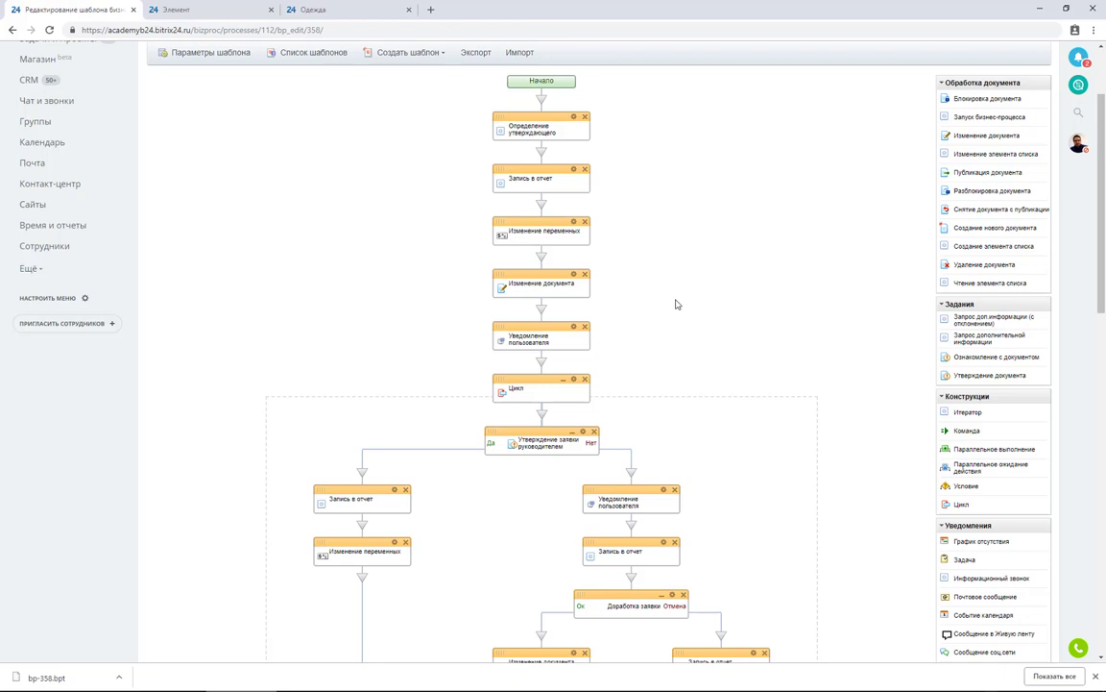
Insert an Установка прав action directly after the Изменение переменных action near the start of the business process template.
left_click(542, 259)
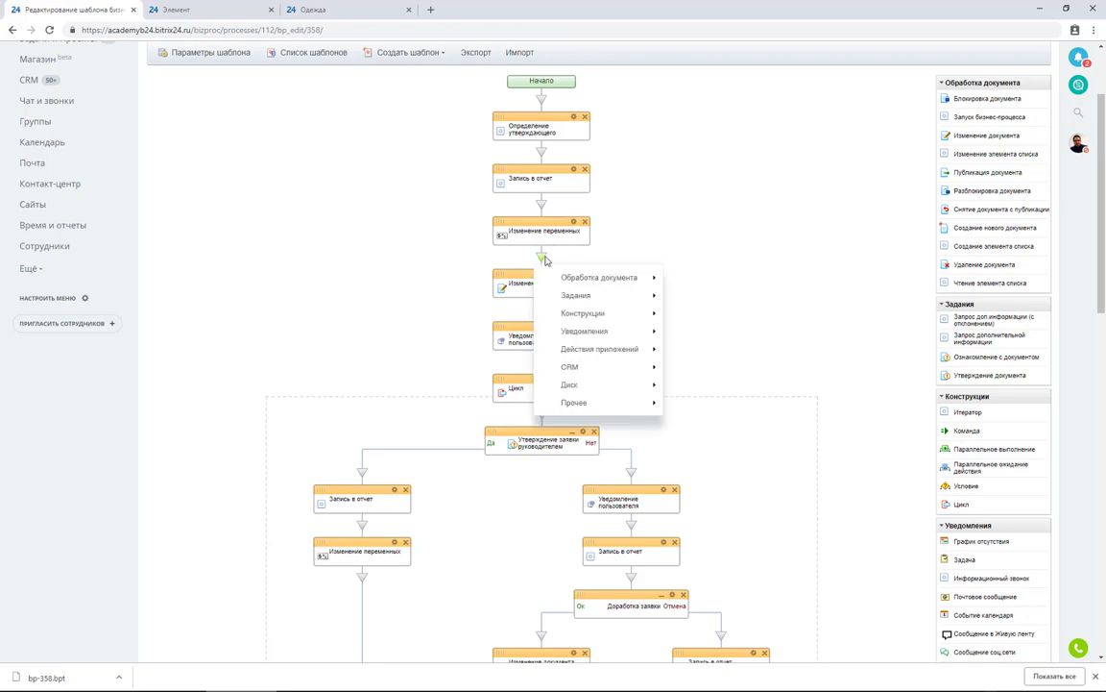
mouse_move(627, 410)
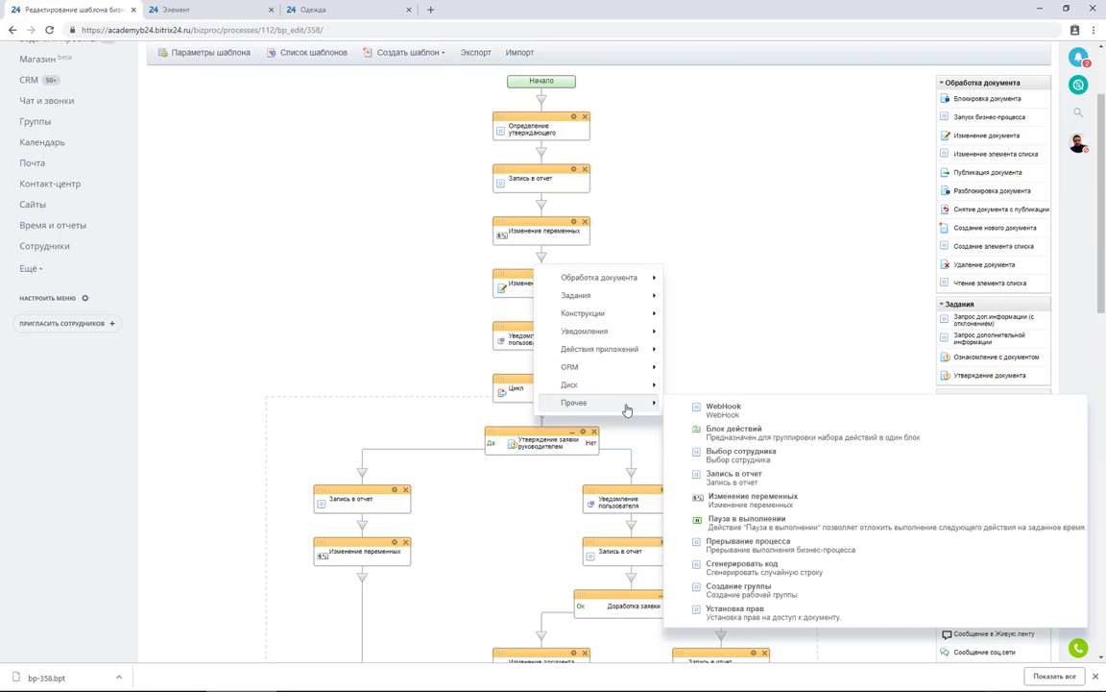
left_click(768, 615)
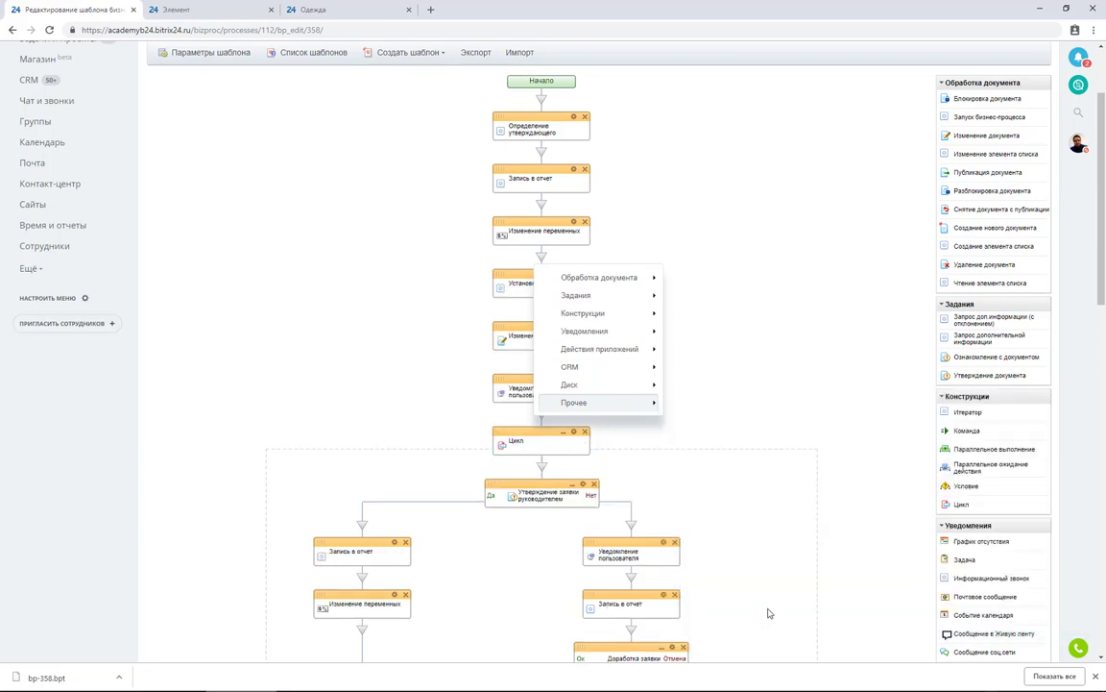
In the Установка прав action, grant the Чтение right to the Утверждает variable.
left_click(573, 275)
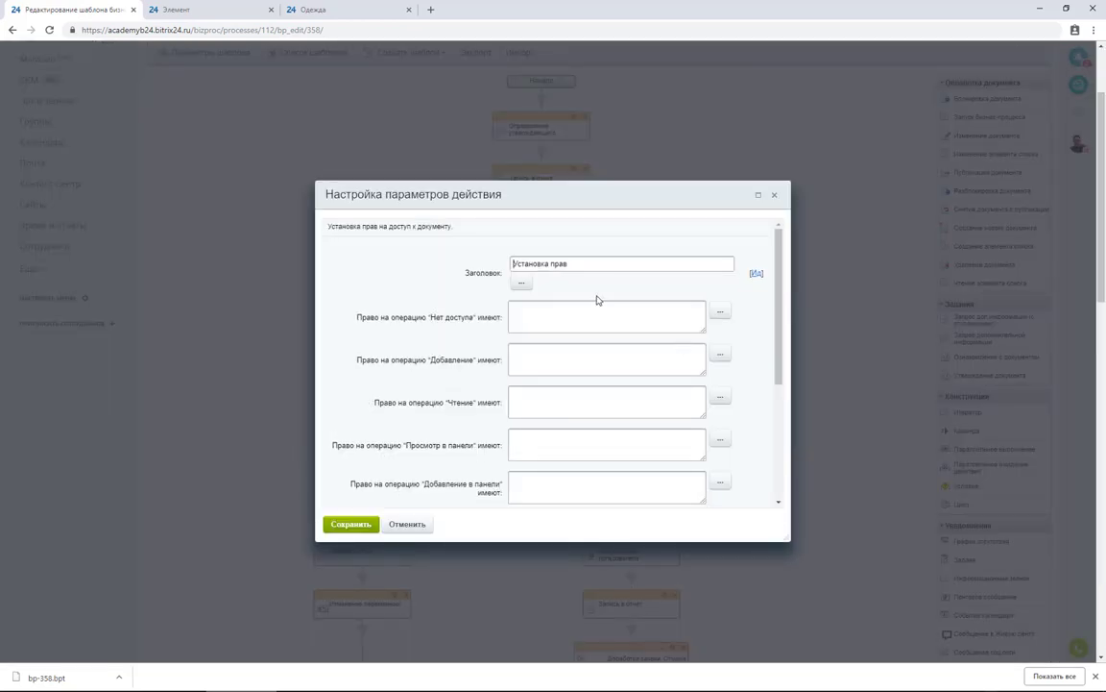
left_click(610, 406)
left_click(720, 397)
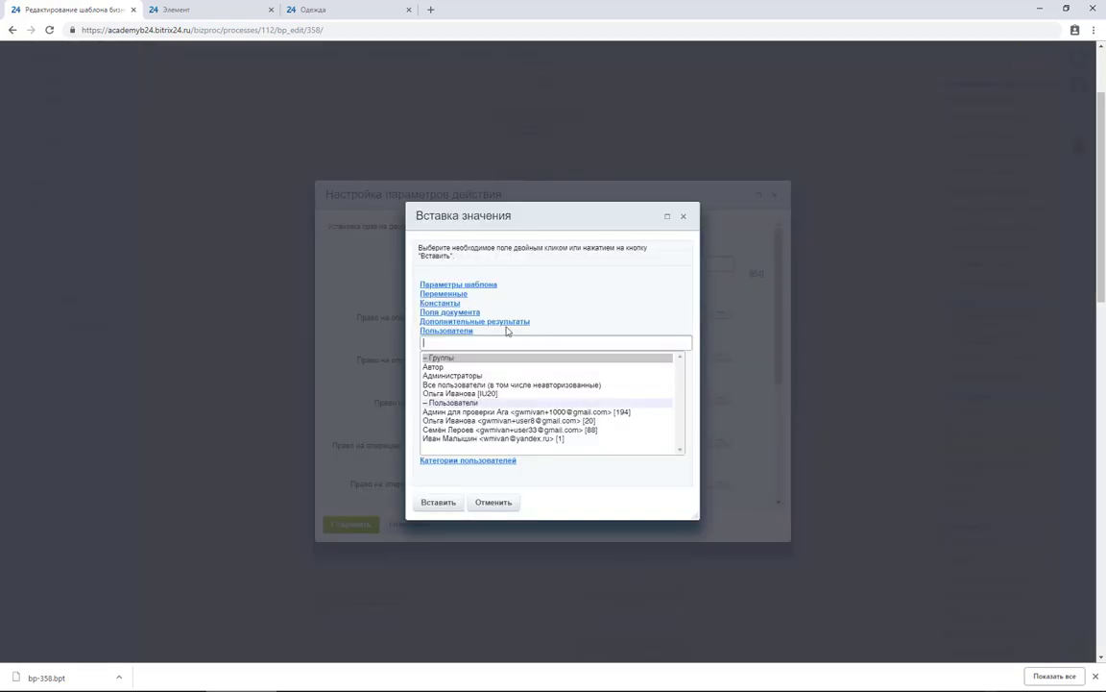
left_click(443, 293)
left_click(444, 304)
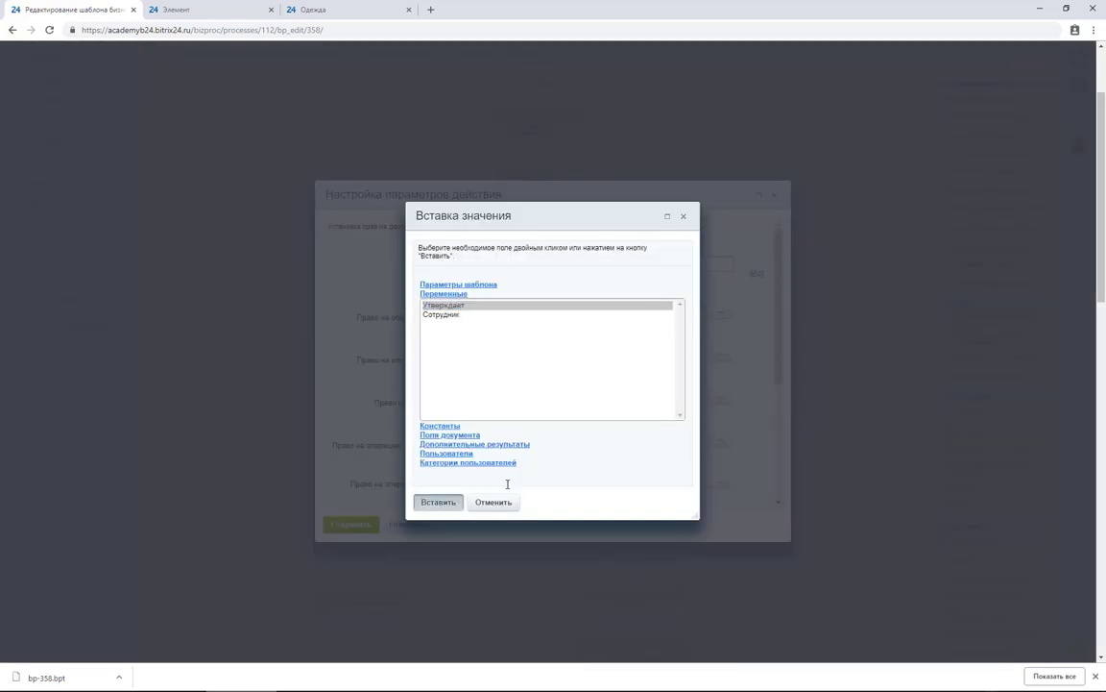
left_click(438, 501)
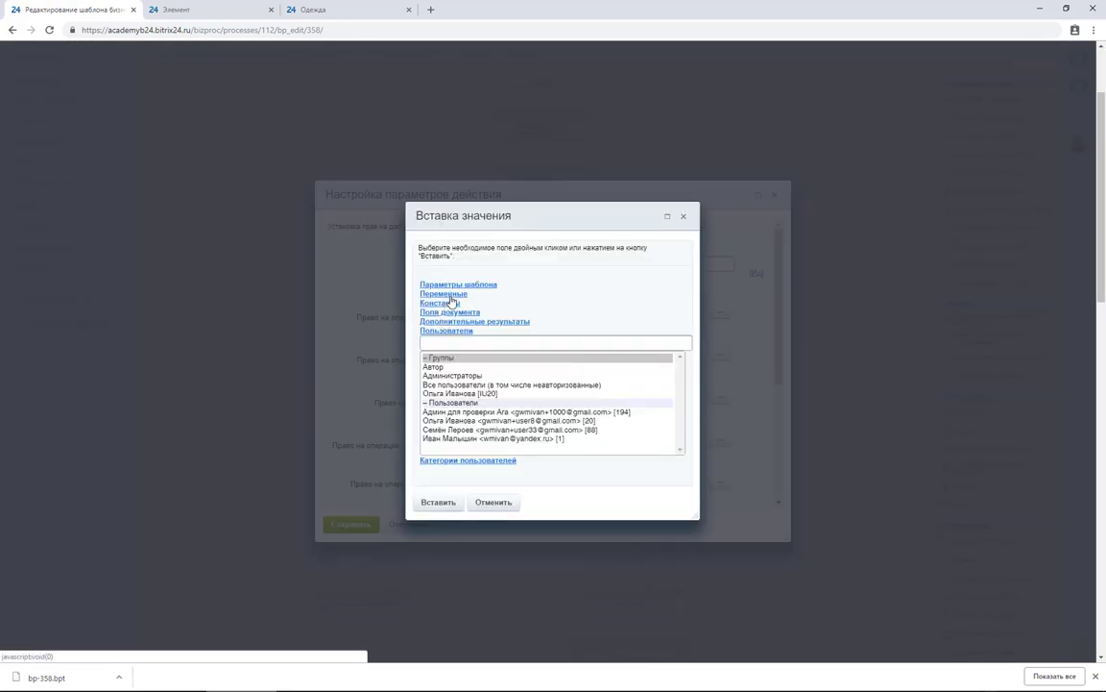
Add the Сотрудник variable to the holders of the Чтение right and save the action's parameters.
left_click(447, 294)
left_click(456, 321)
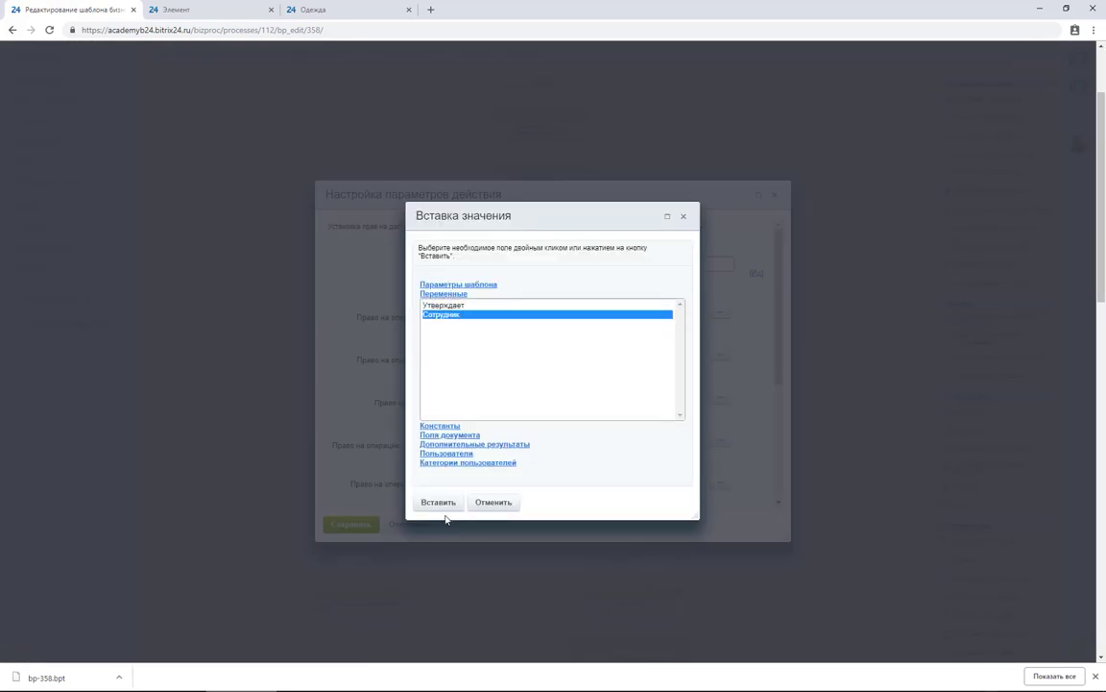
left_click(439, 503)
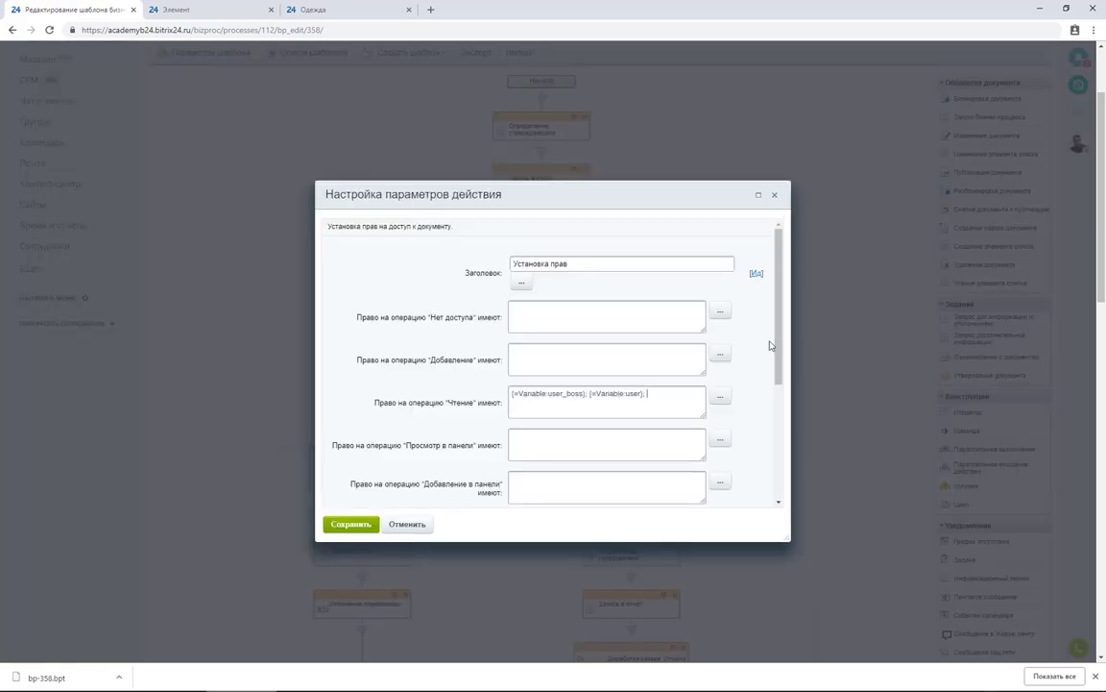
left_click_drag(453, 227, 331, 226)
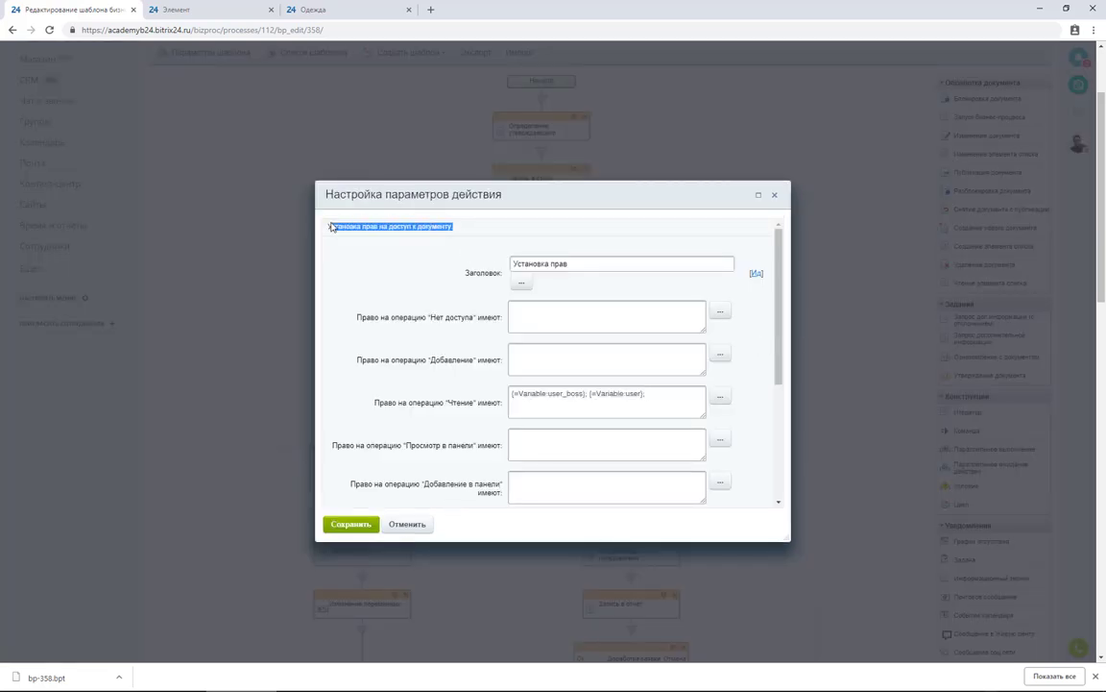
left_click(374, 262)
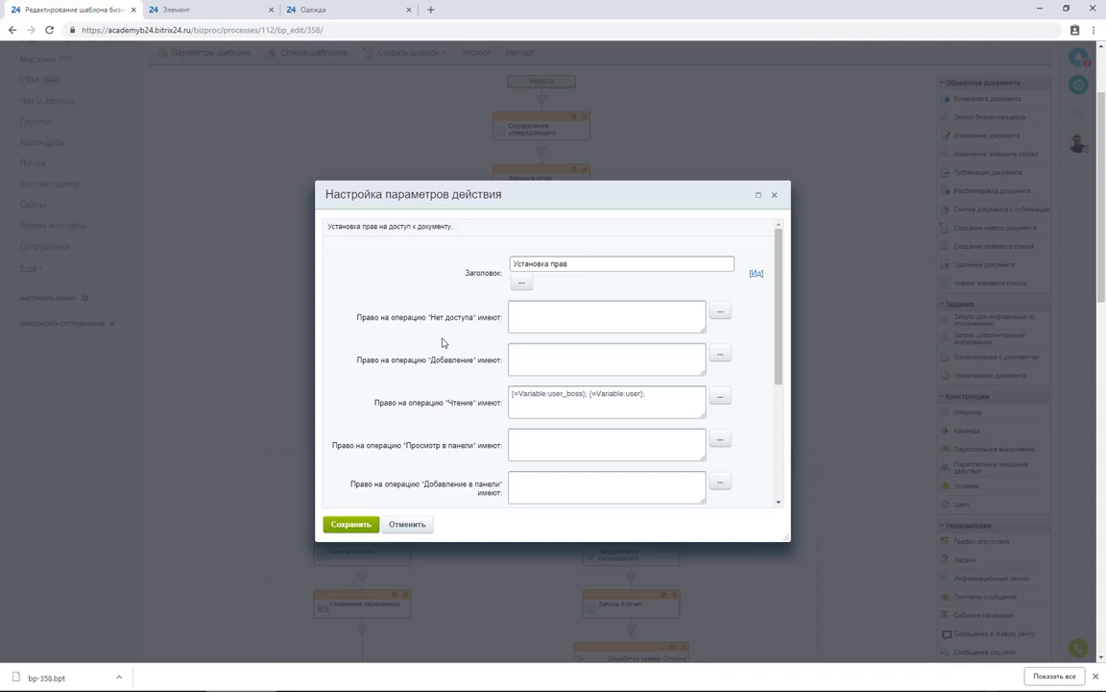
left_click(360, 524)
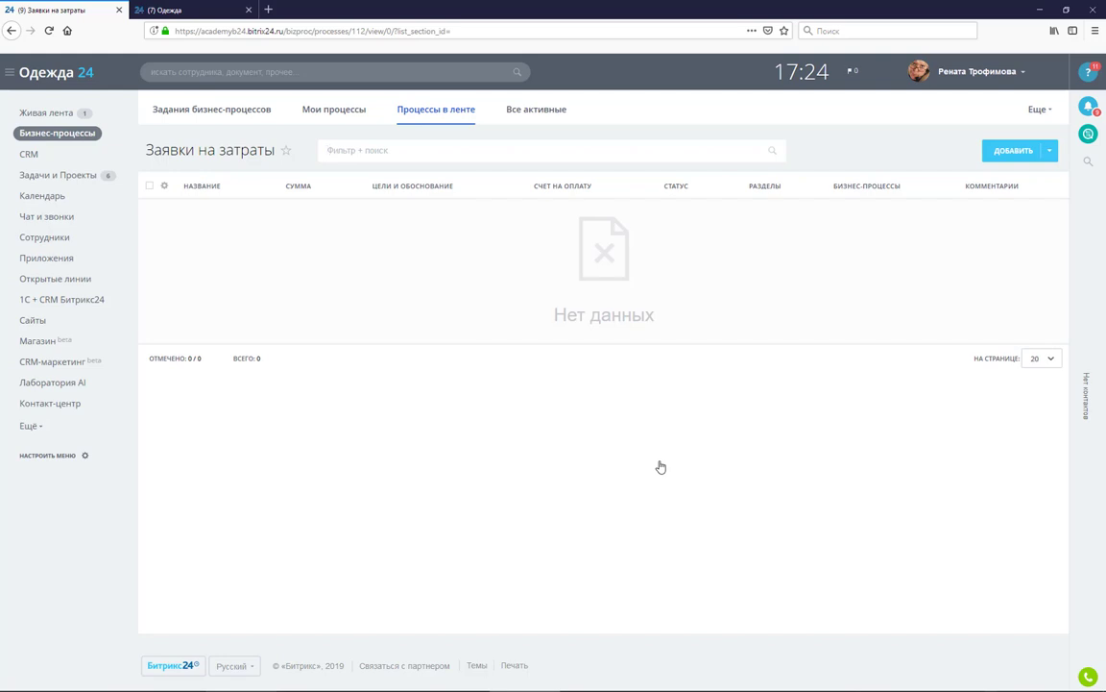
Create and save an expense request named "На пылесос !" with sum 5000 and justification "Что бы чисто было в офисе!".
left_click(1014, 154)
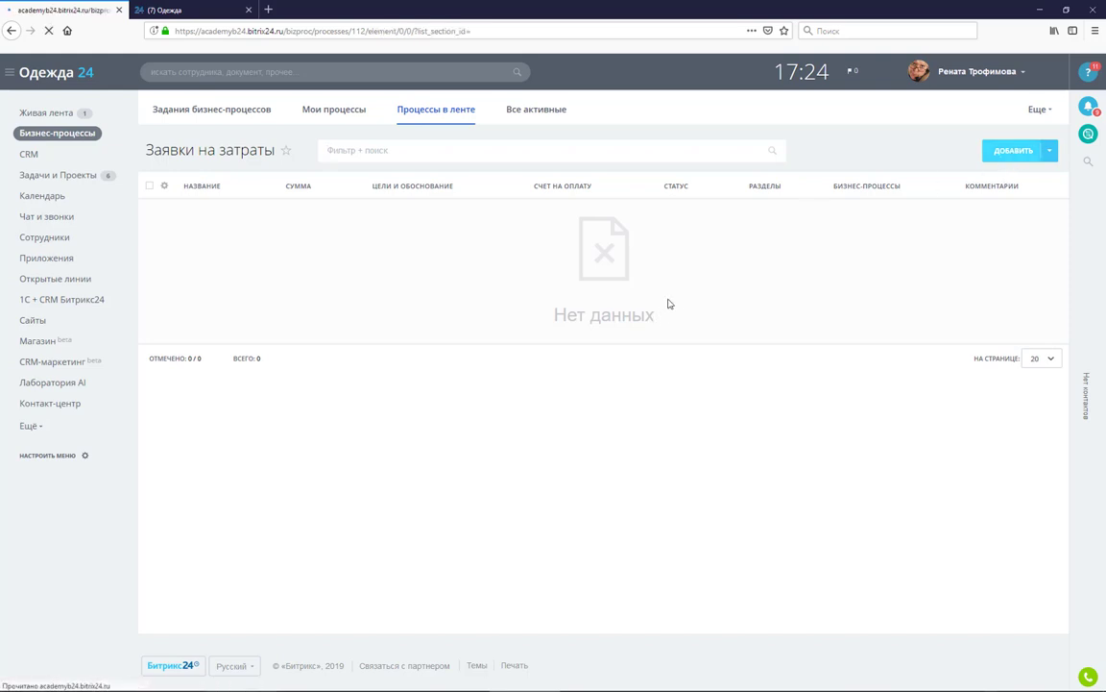
left_click(379, 224)
type("На пылесос !")
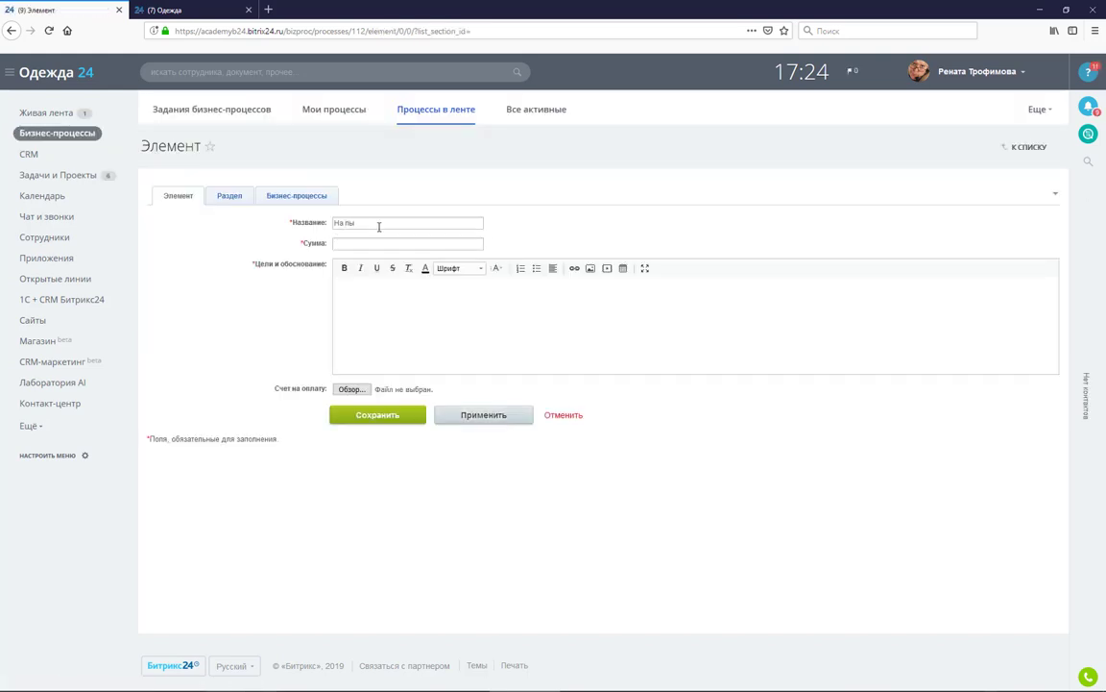
left_click(371, 242)
type("5000")
left_click(449, 341)
type("Что бы чисто было в офисе")
left_click(378, 415)
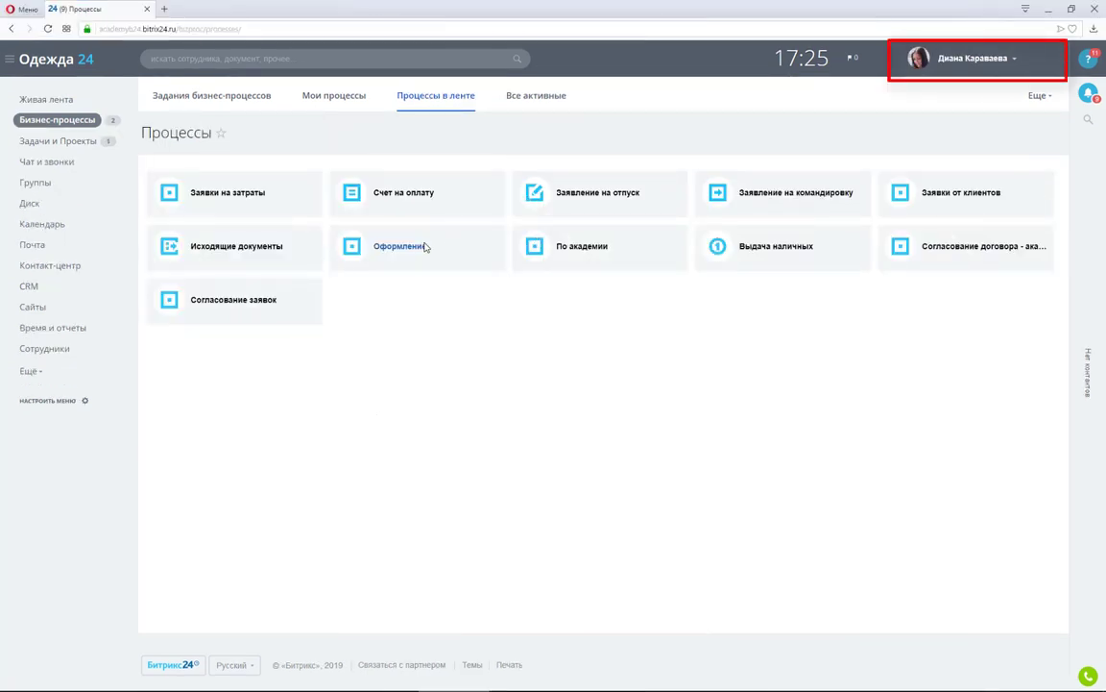
Open the Заявки на затраты process under the manager's account to check which requests are listed.
left_click(230, 196)
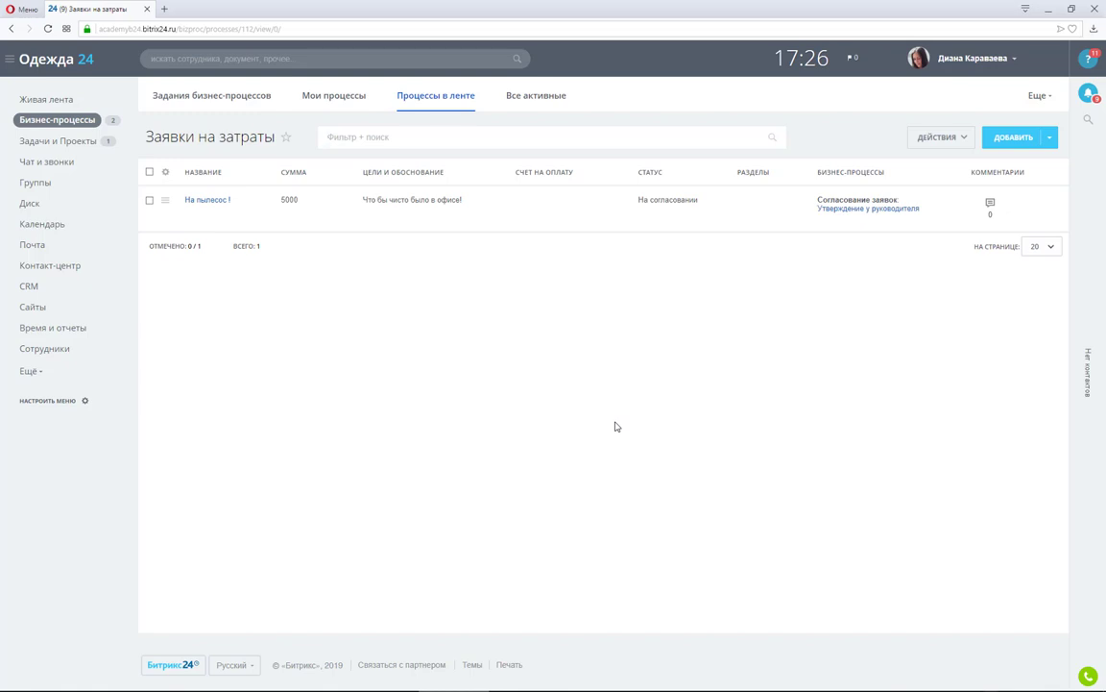
Switch to the requester's browser window and try to change the sum of the "На пылесос !" request to 5000рррр.
key("alt+Tab")
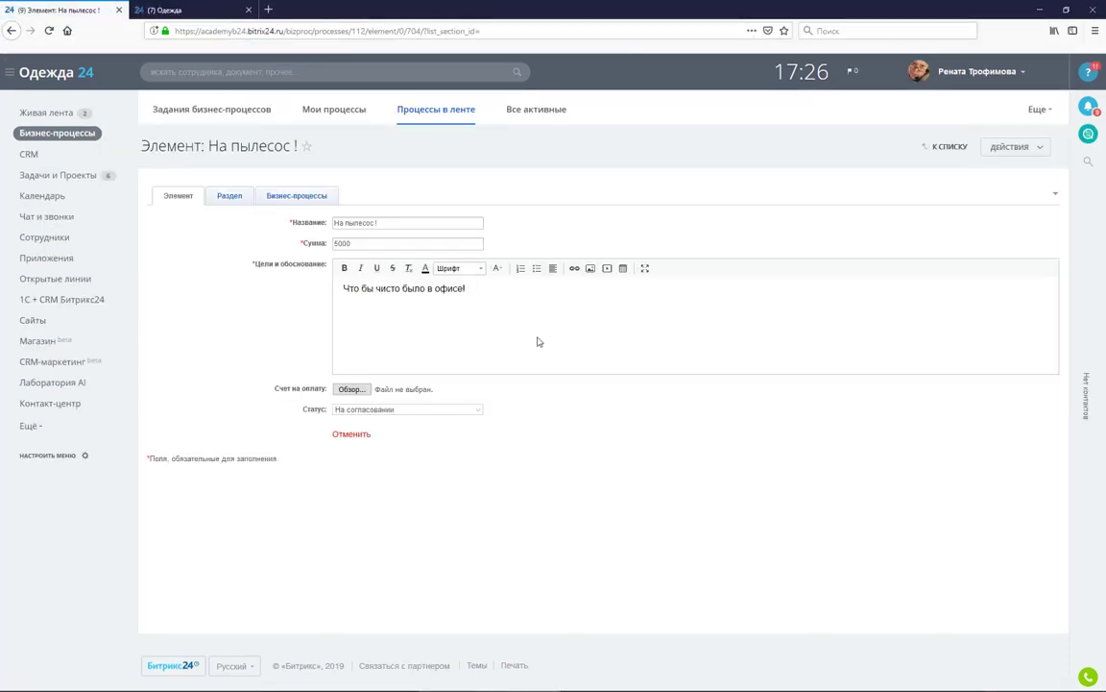
left_click(402, 243)
type("рррр")
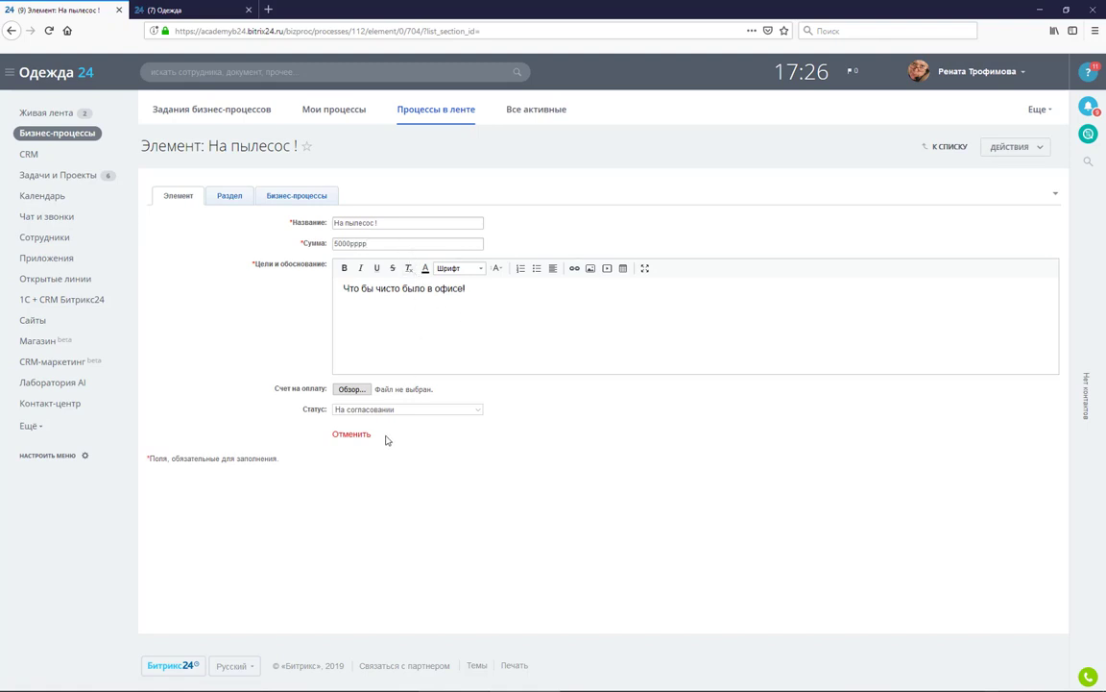